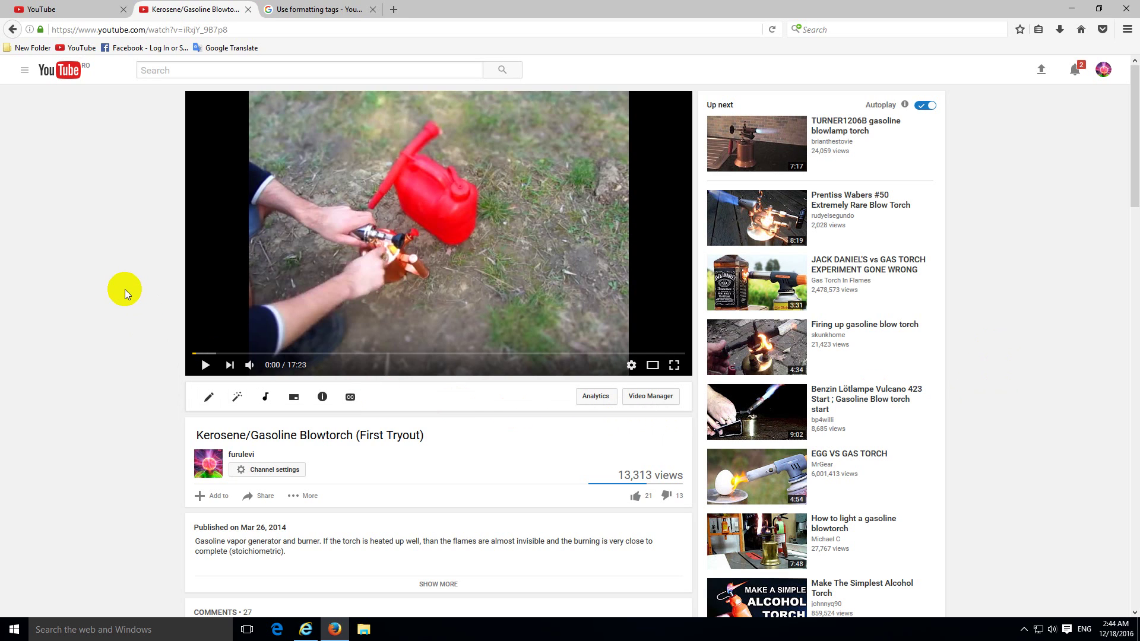
Skip the Kerosene/Gasoline Blowtorch video ahead to 3:48, where the cup flame goes out
{"action": "left_click", "coordinate": [193, 356]}
{"action": "left_click", "coordinate": [209, 166]}
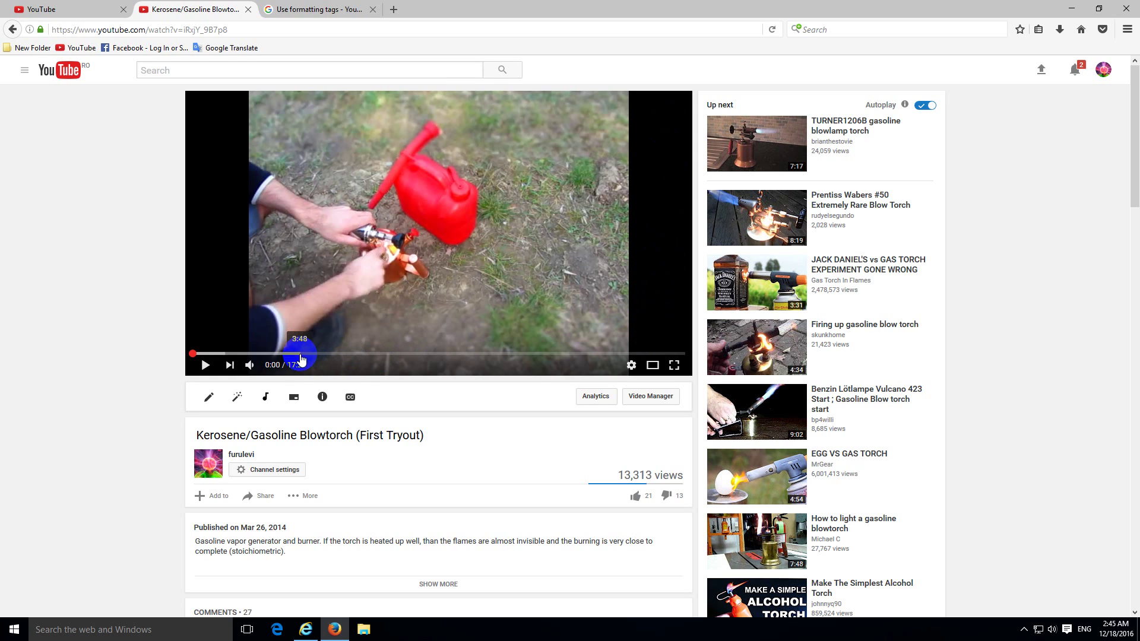
{"action": "left_click", "coordinate": [300, 355]}
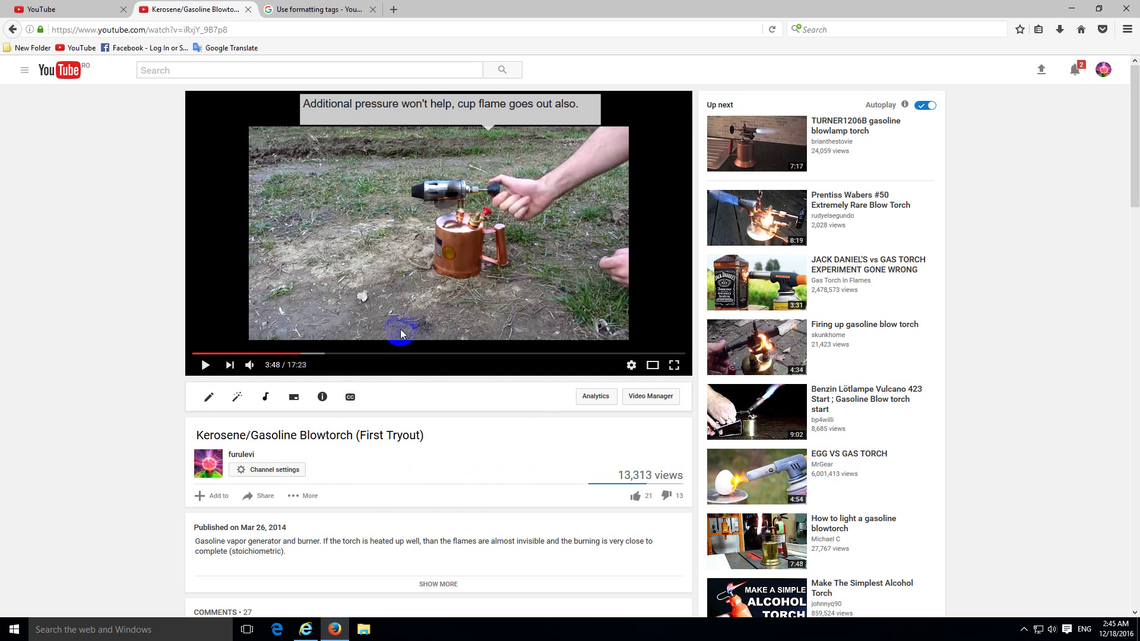
Copy the yt:stretch=16:9 tag text from the 'Use formatting tags' help article
{"action": "left_click", "coordinate": [305, 9]}
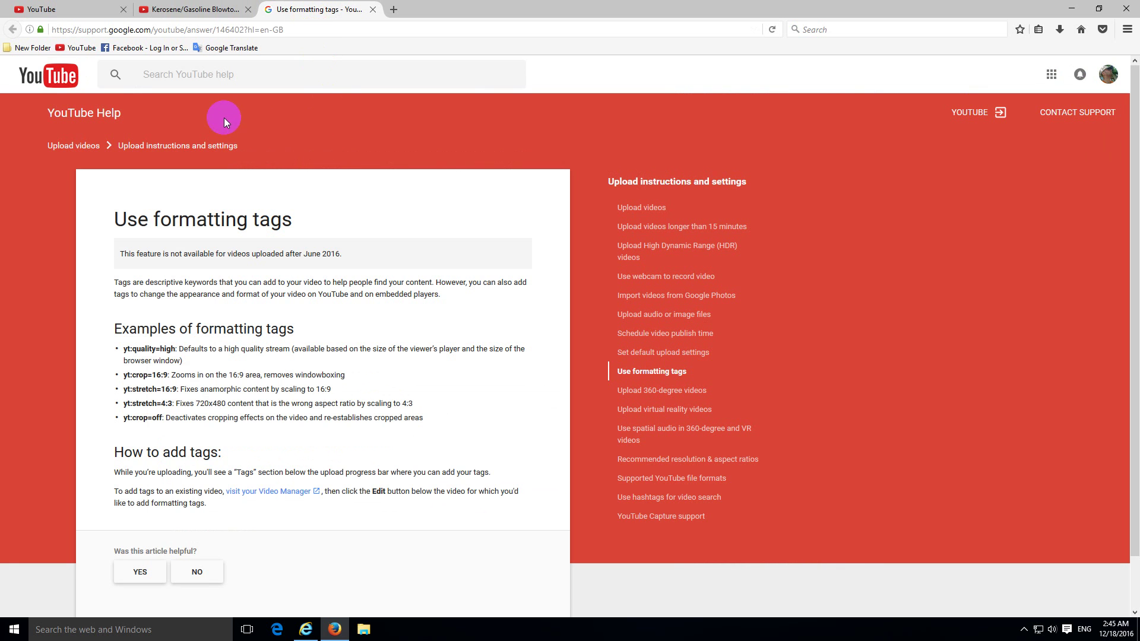
{"action": "left_click", "coordinate": [288, 29]}
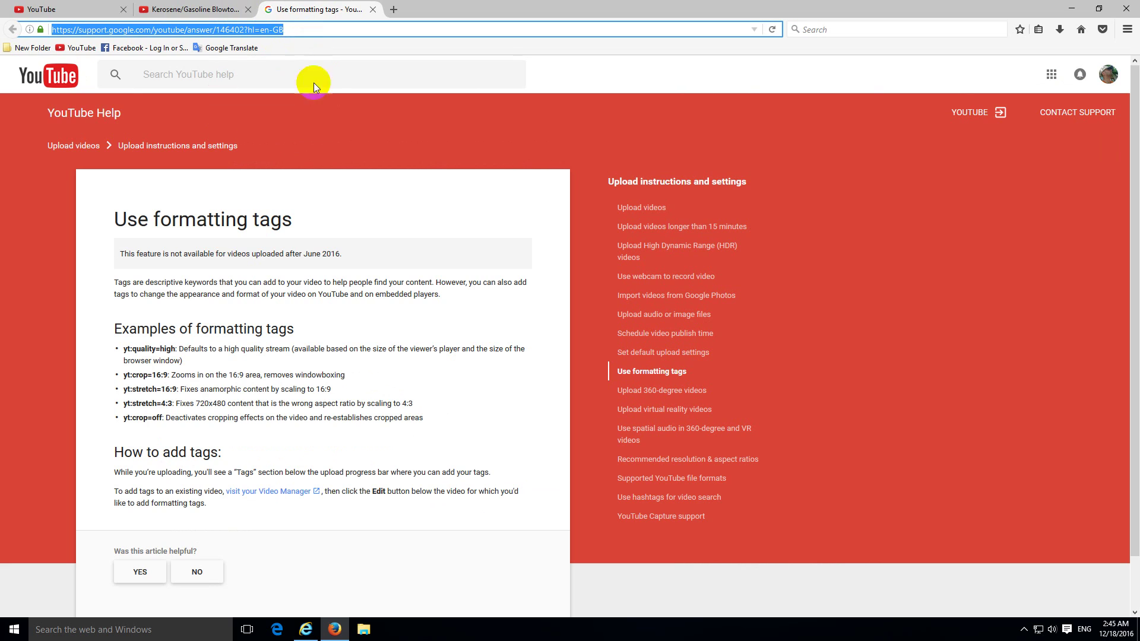
{"action": "left_click", "coordinate": [241, 308]}
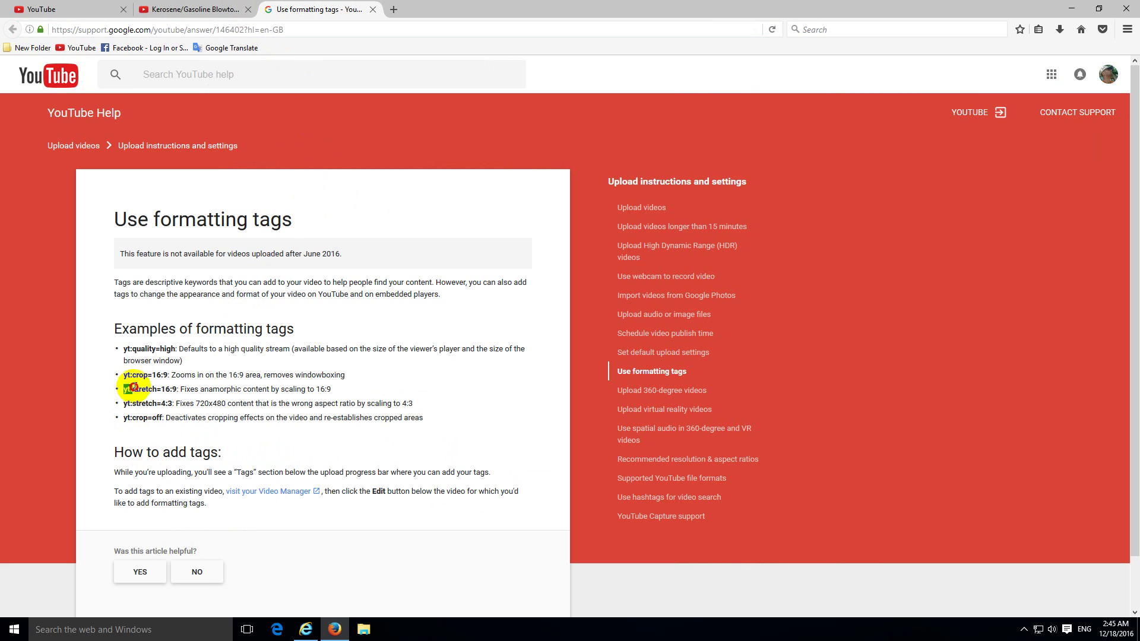
{"action": "left_click_drag", "start_coordinate": [132, 388], "coordinate": [157, 388]}
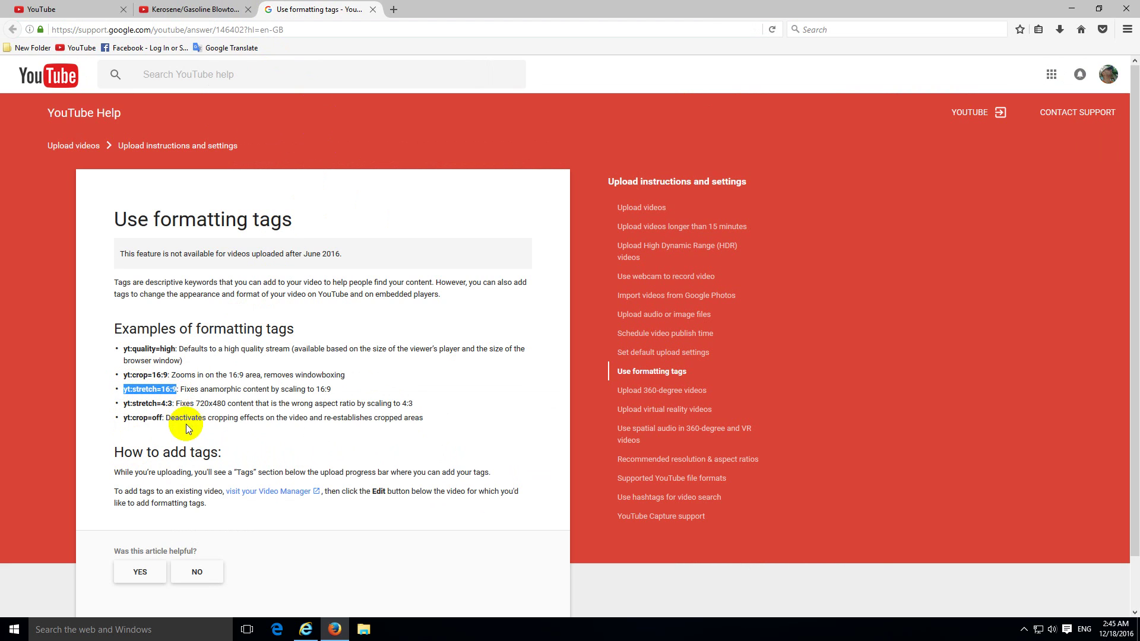
{"action": "right_click", "coordinate": [158, 390]}
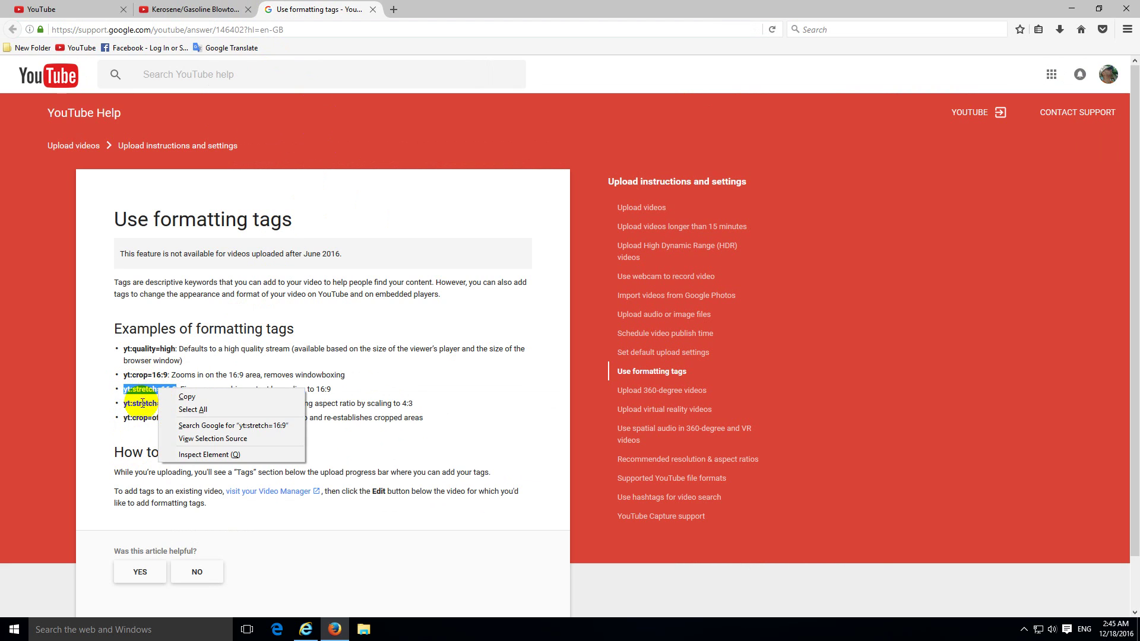
{"action": "left_click", "coordinate": [187, 397]}
{"action": "left_click", "coordinate": [215, 399]}
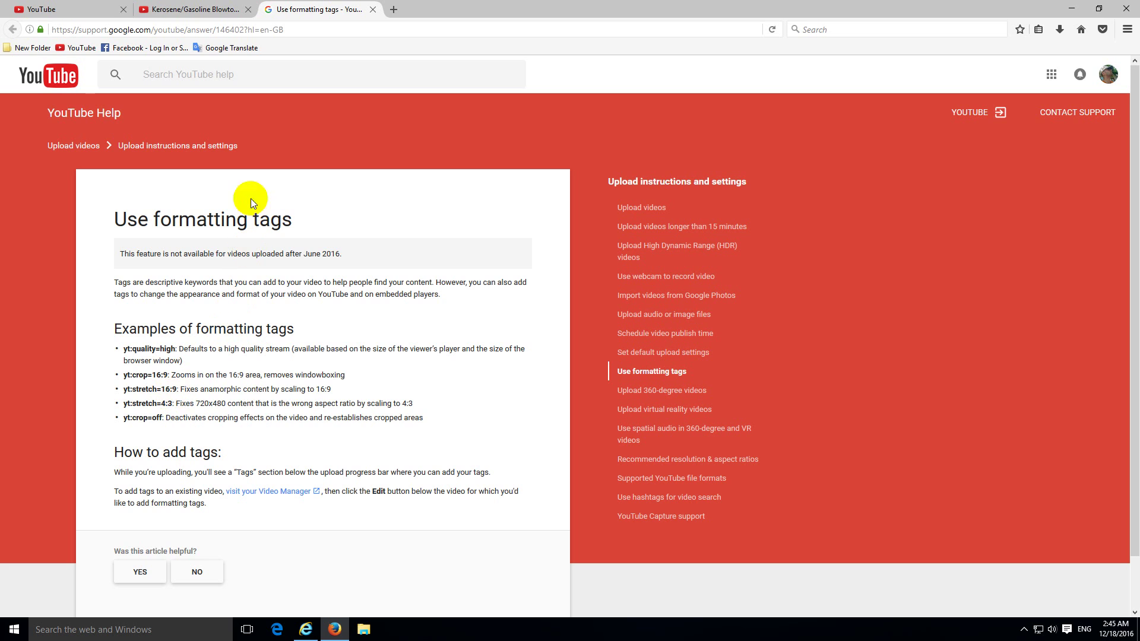
Paste yt:stretch=16:9 into the blowtorch video's Tags field in Info & Settings and save
{"action": "left_click", "coordinate": [199, 10]}
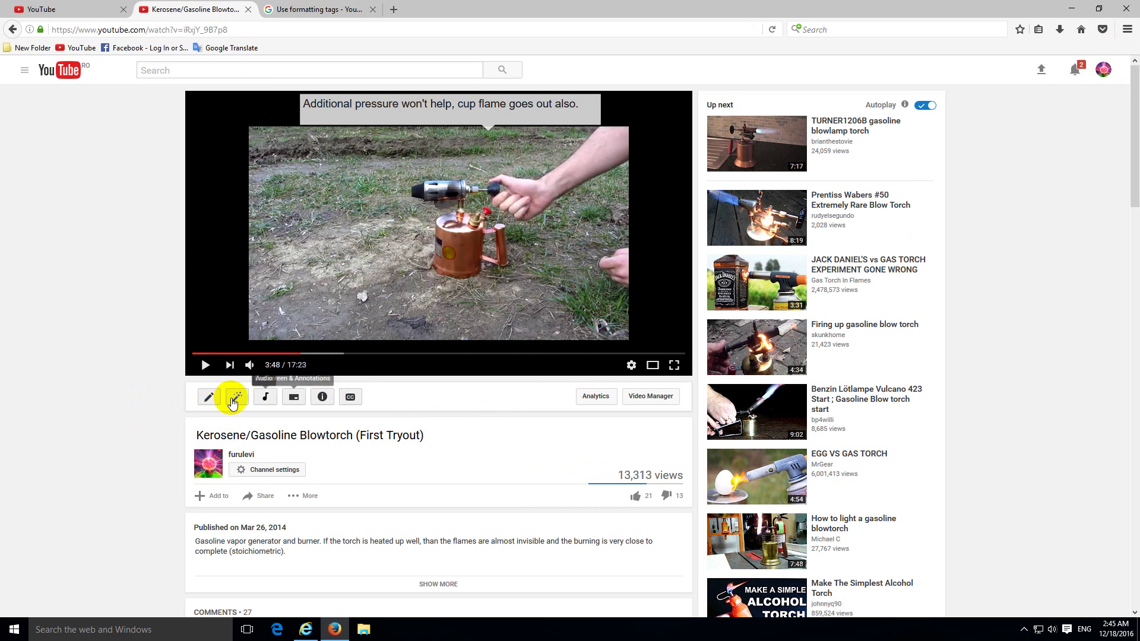
{"action": "left_click", "coordinate": [213, 405]}
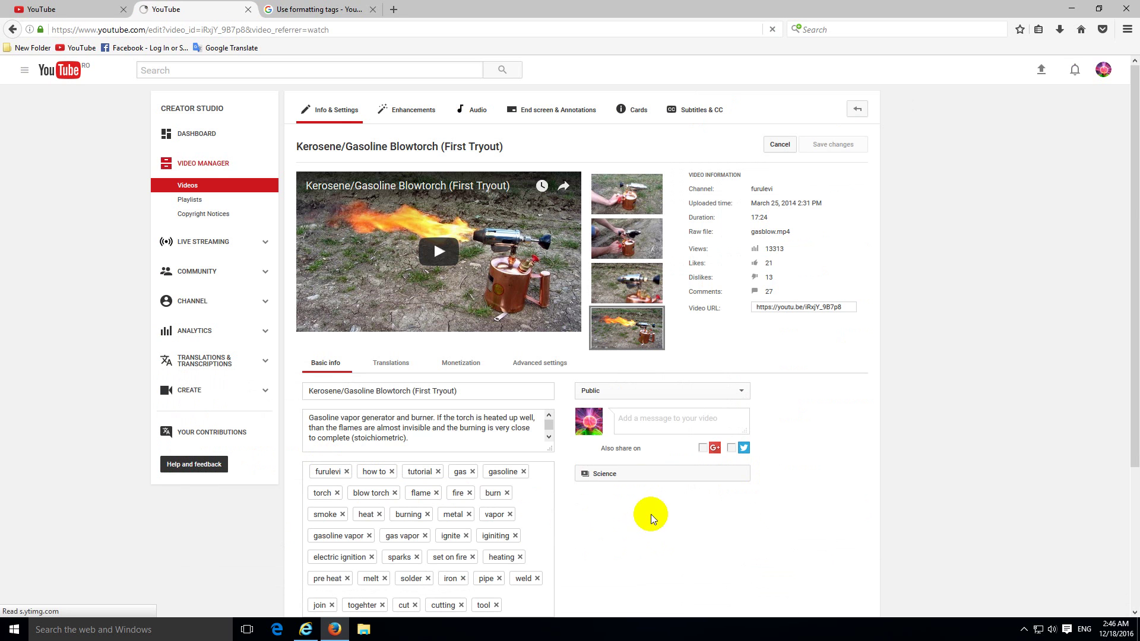
{"action": "scroll", "coordinate": [650, 504], "scroll_direction": "down", "scroll_amount": 3}
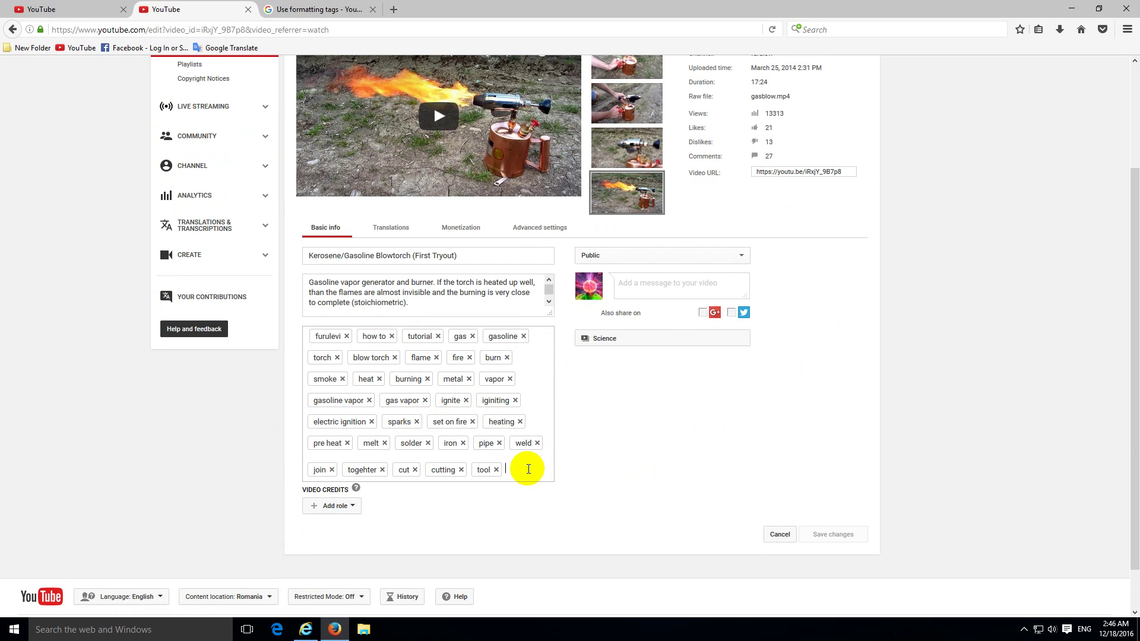
{"action": "right_click", "coordinate": [528, 469]}
{"action": "left_click", "coordinate": [559, 521]}
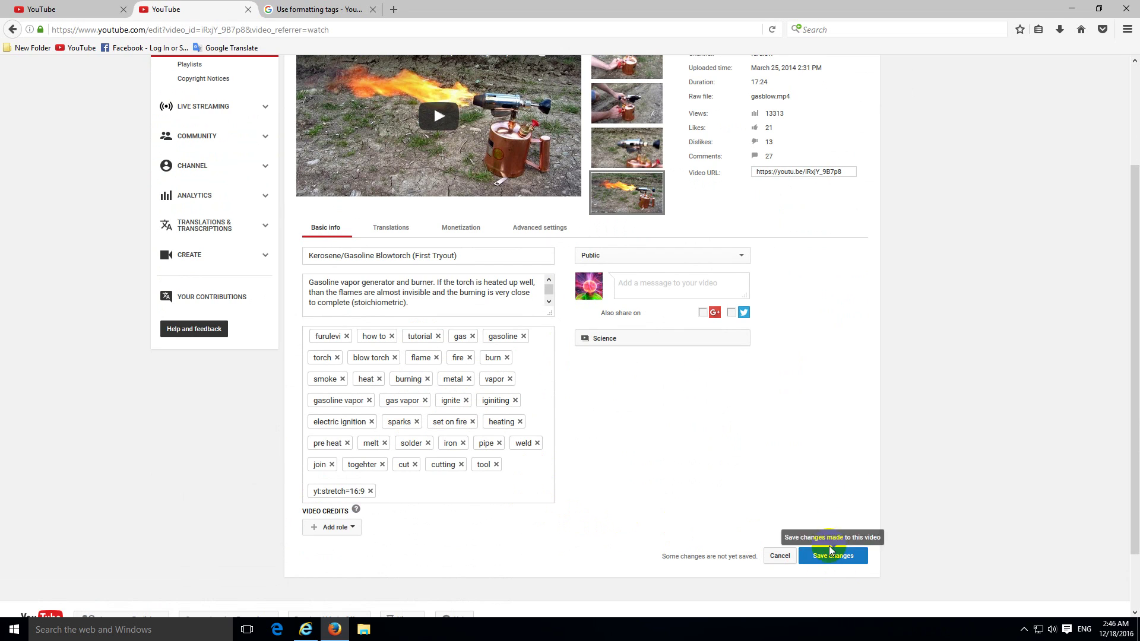
{"action": "left_click", "coordinate": [849, 557]}
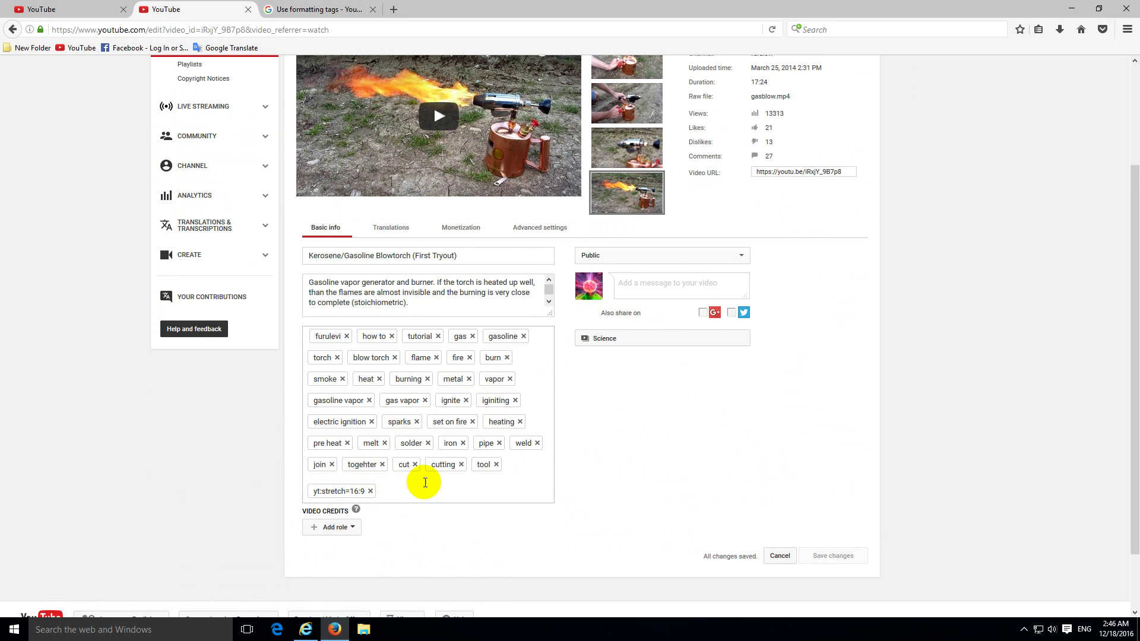
{"action": "scroll", "coordinate": [422, 451], "scroll_direction": "up", "scroll_amount": 4}
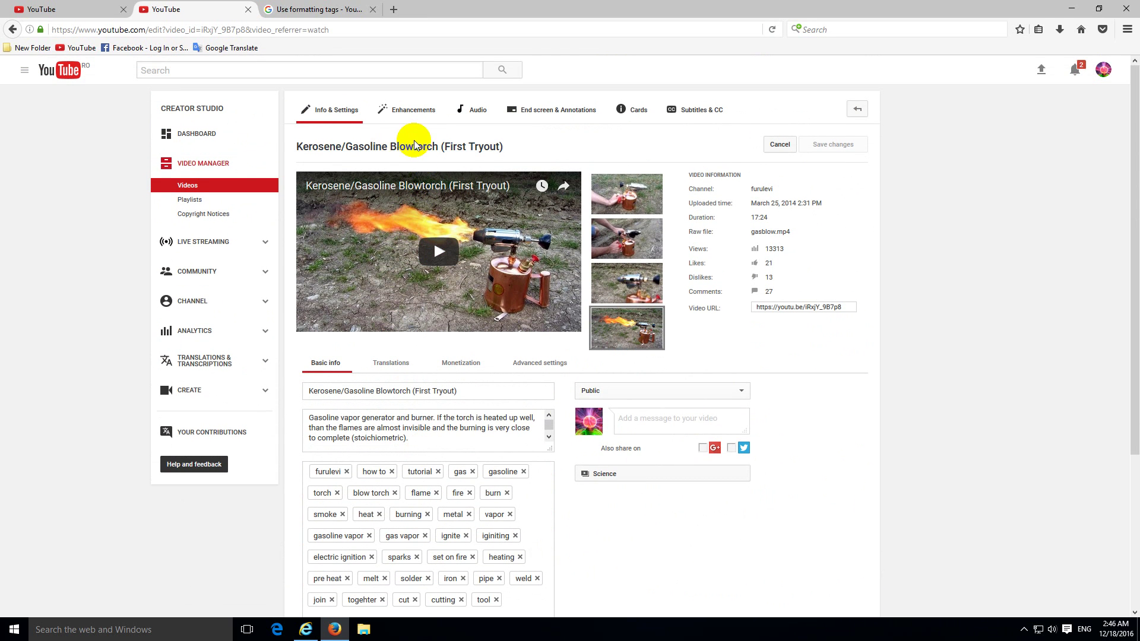
Pause the blowtorch video at 3:00 on the flaming-torch scene and close the top annotation
{"action": "left_click", "coordinate": [391, 147]}
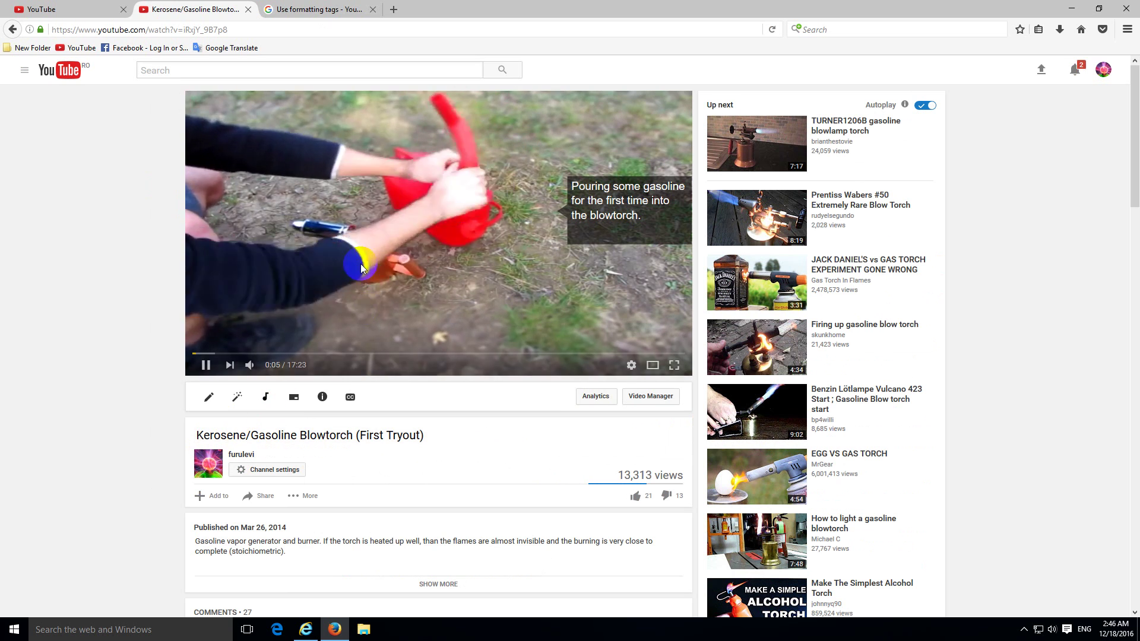
{"action": "left_click", "coordinate": [205, 364]}
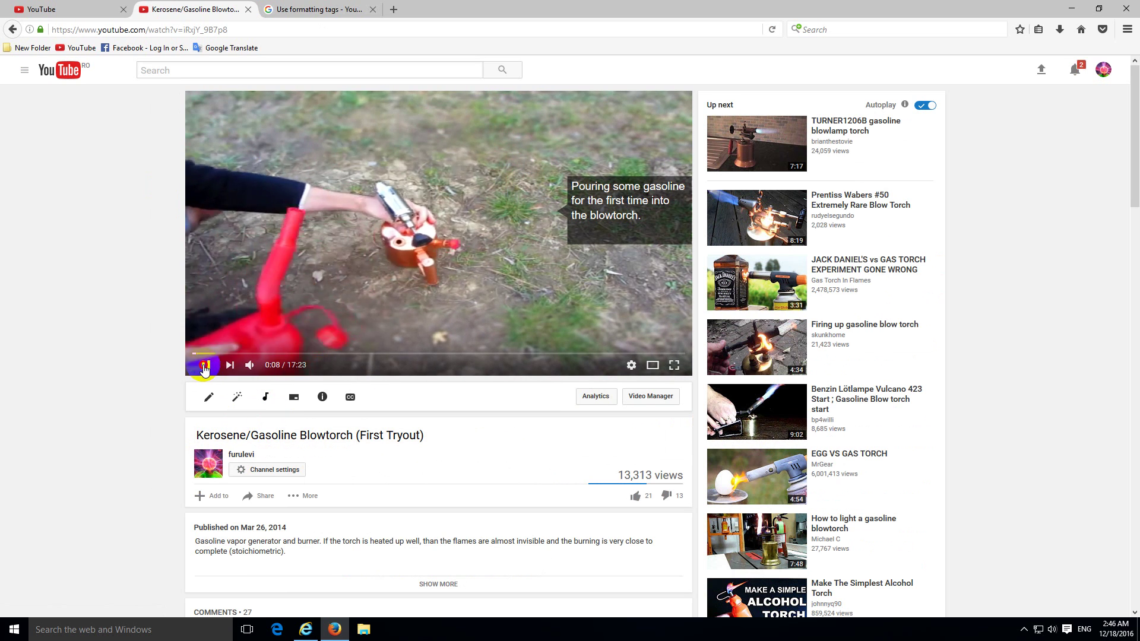
{"action": "left_click", "coordinate": [373, 308]}
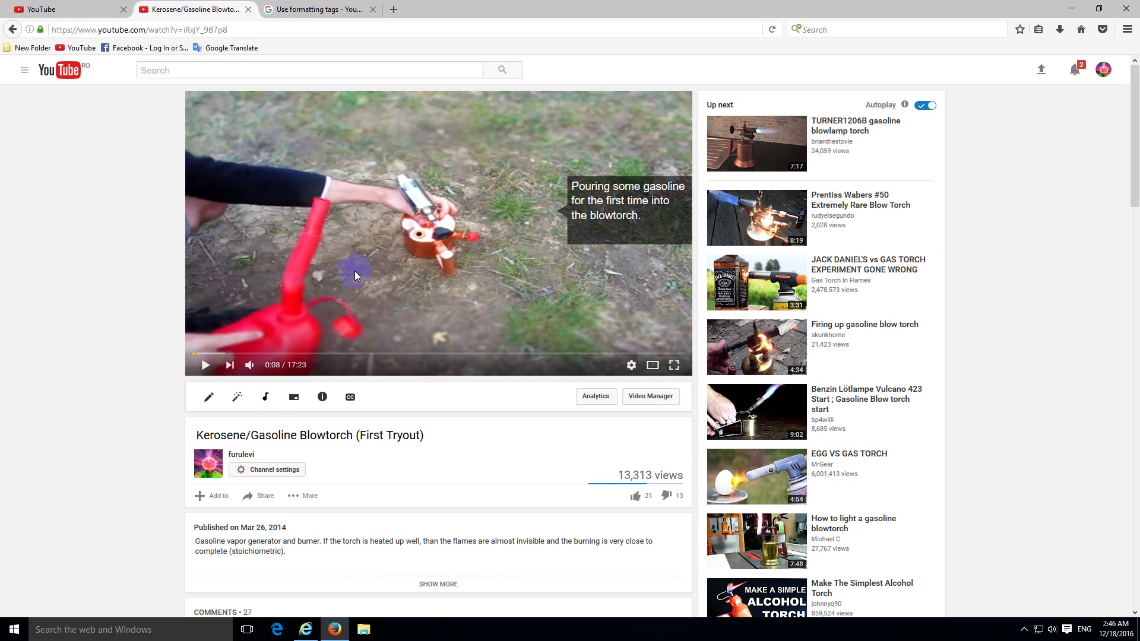
{"action": "left_click", "coordinate": [205, 367]}
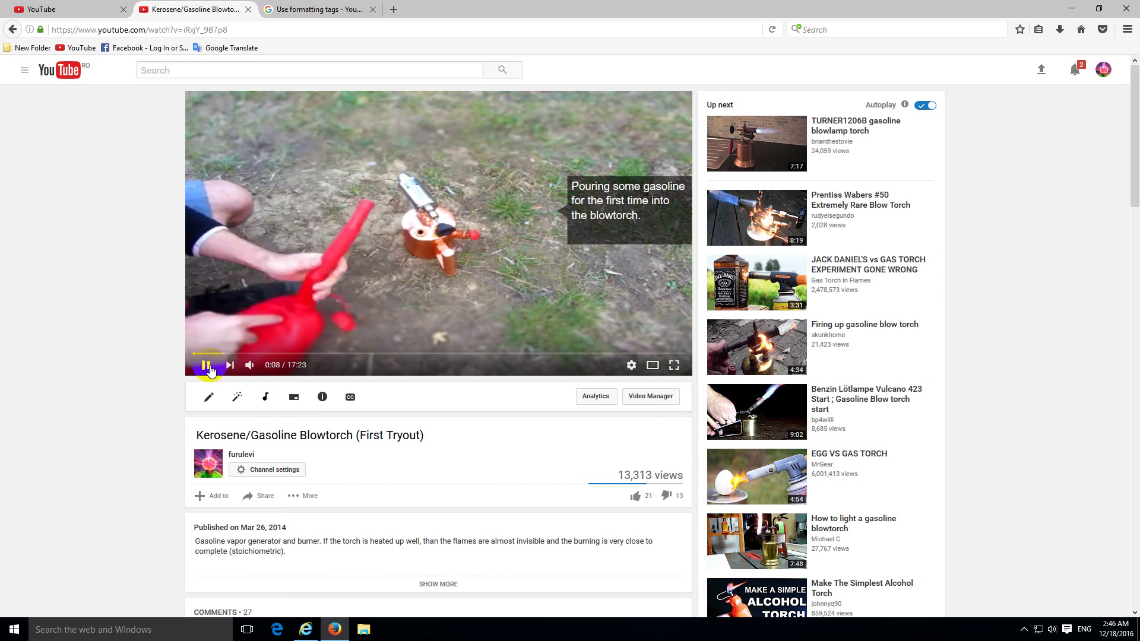
{"action": "left_click", "coordinate": [276, 355]}
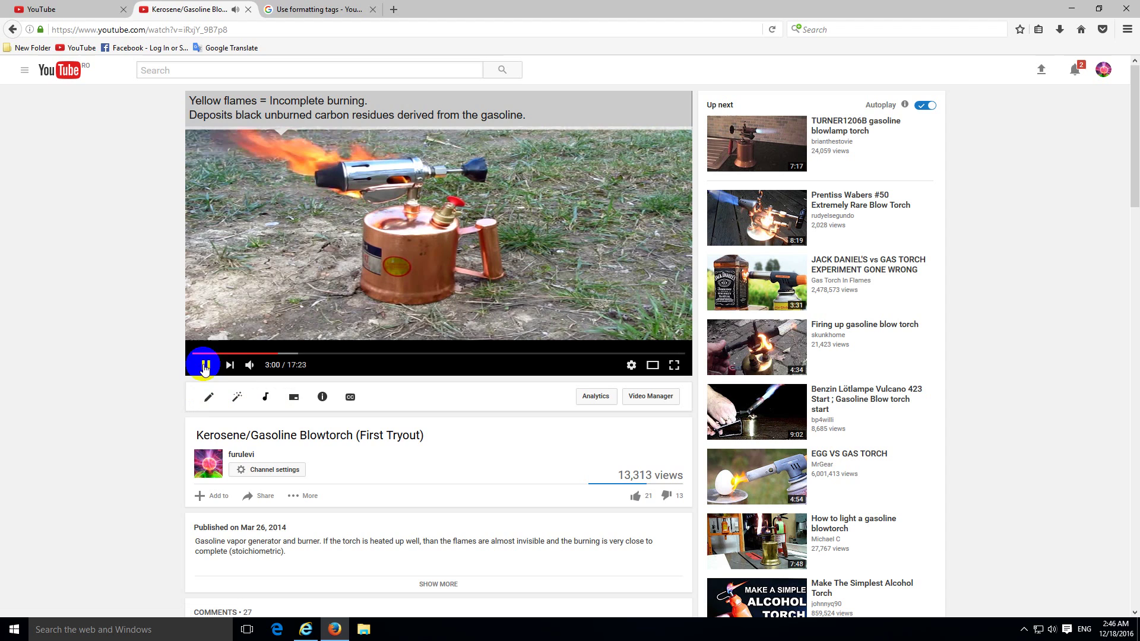
{"action": "left_click", "coordinate": [204, 367]}
{"action": "left_click", "coordinate": [681, 129]}
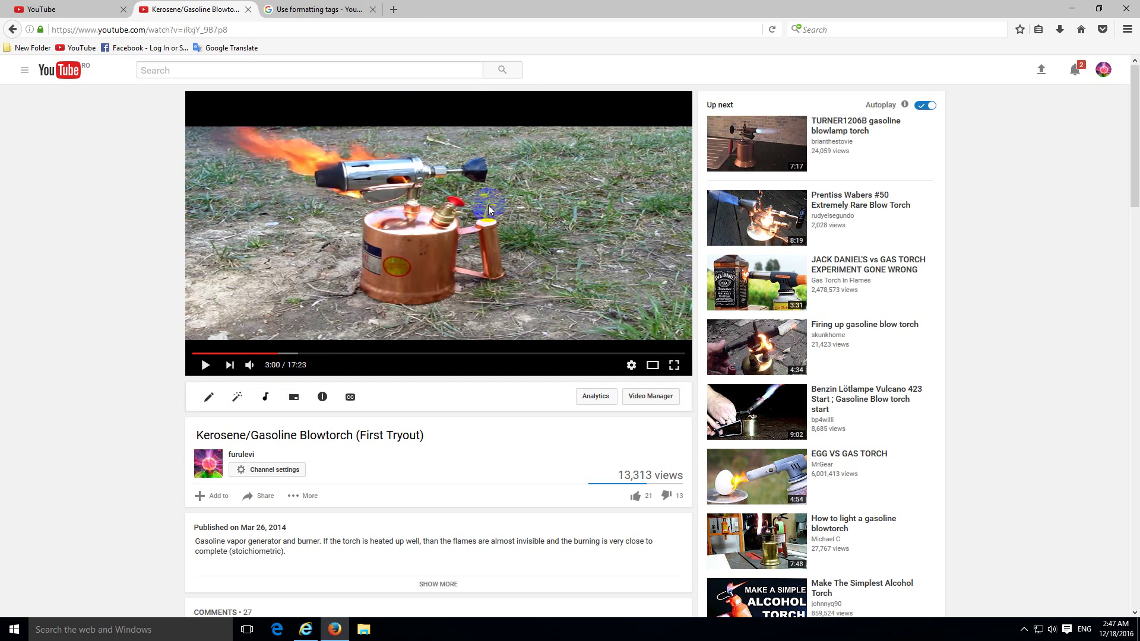
Copy the yt:crop=16:9 tag from the help article and go back to the video tab
{"action": "left_click", "coordinate": [306, 9]}
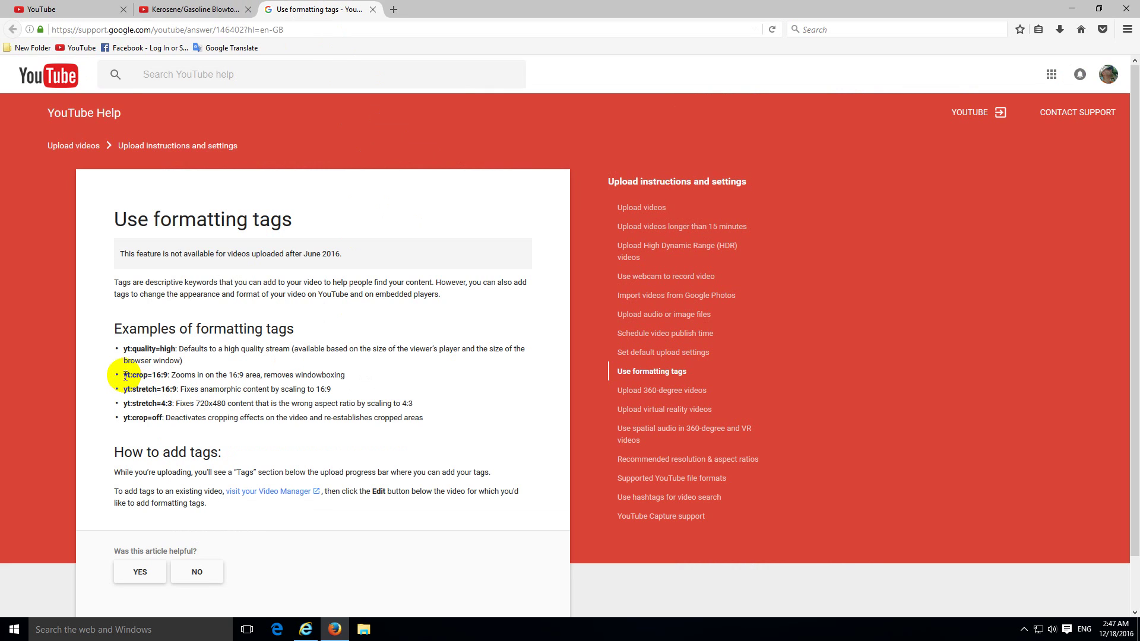
{"action": "left_click_drag", "start_coordinate": [125, 375], "coordinate": [164, 373]}
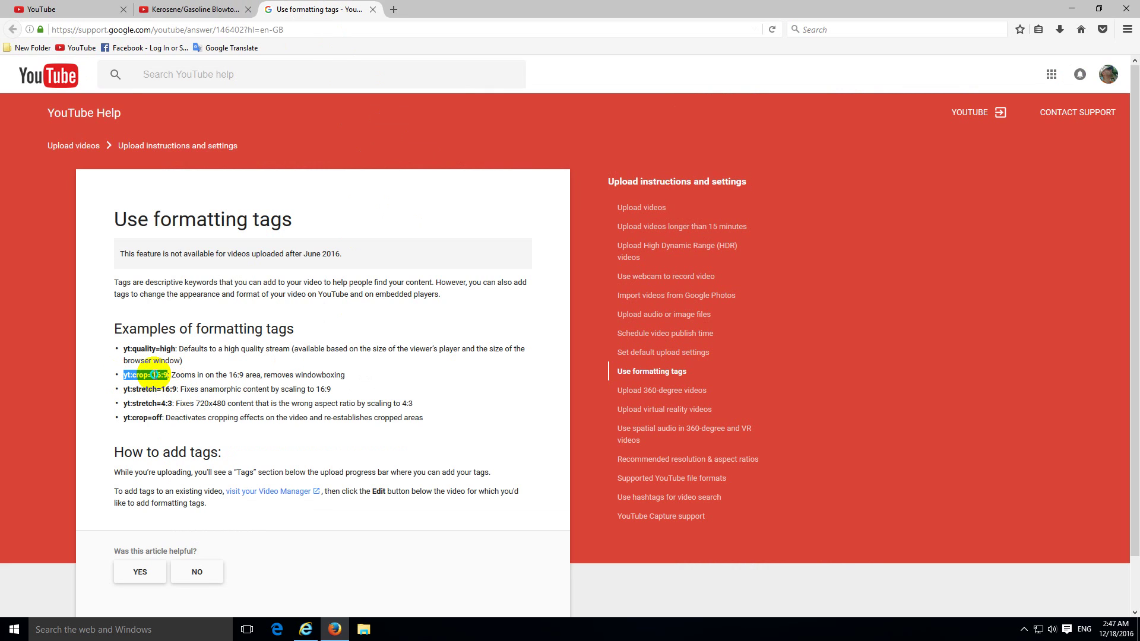
{"action": "right_click", "coordinate": [153, 374]}
{"action": "left_click", "coordinate": [186, 387]}
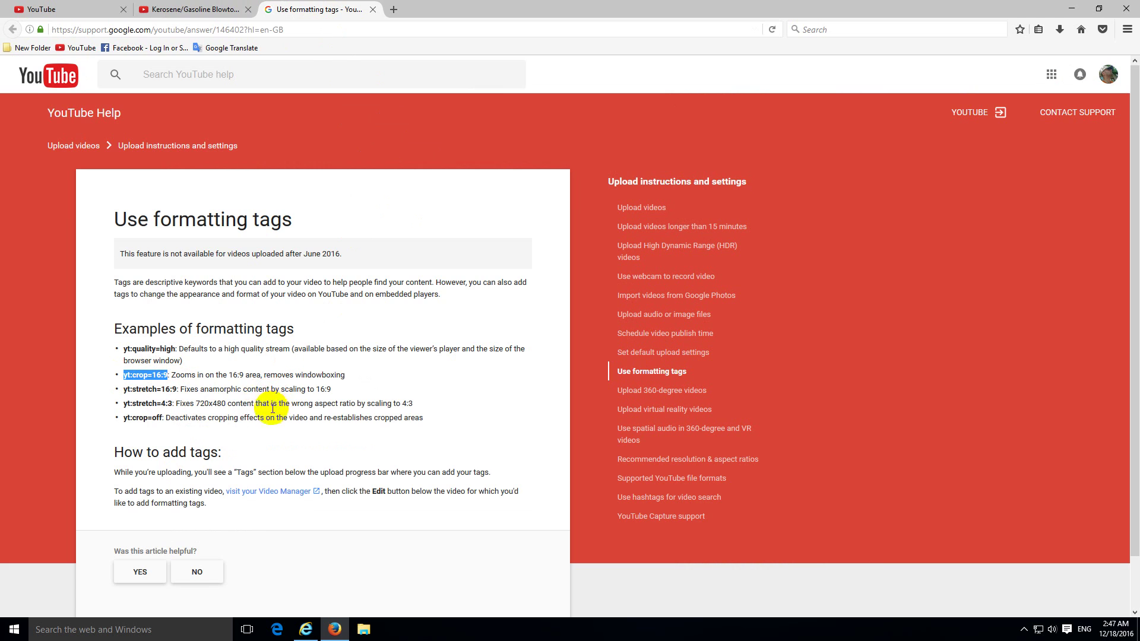
{"action": "left_click", "coordinate": [199, 11]}
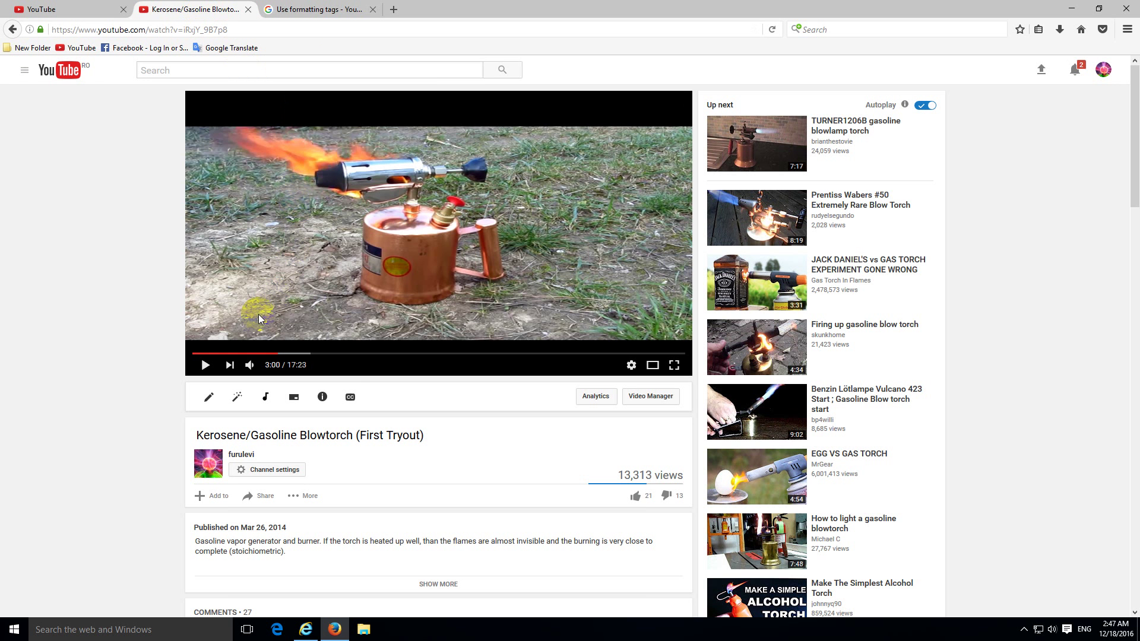
Remove the yt:stretch=16:9 tag, paste yt:crop=16:9 into Tags, and save the changes
{"action": "left_click", "coordinate": [209, 399]}
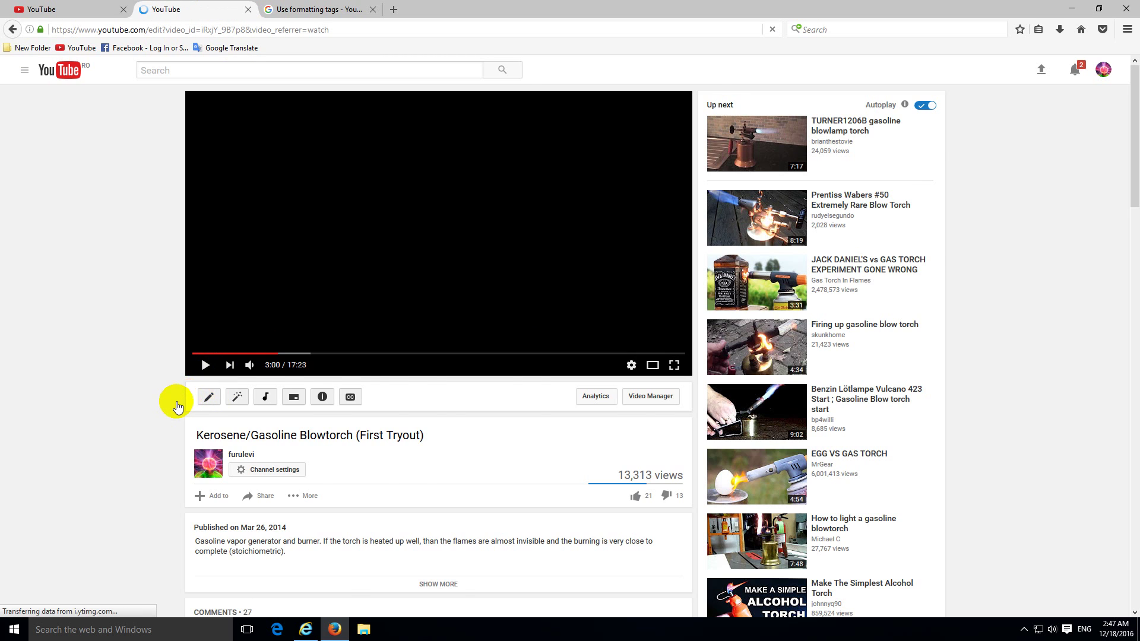
{"action": "scroll", "coordinate": [667, 473], "scroll_direction": "down", "scroll_amount": 1}
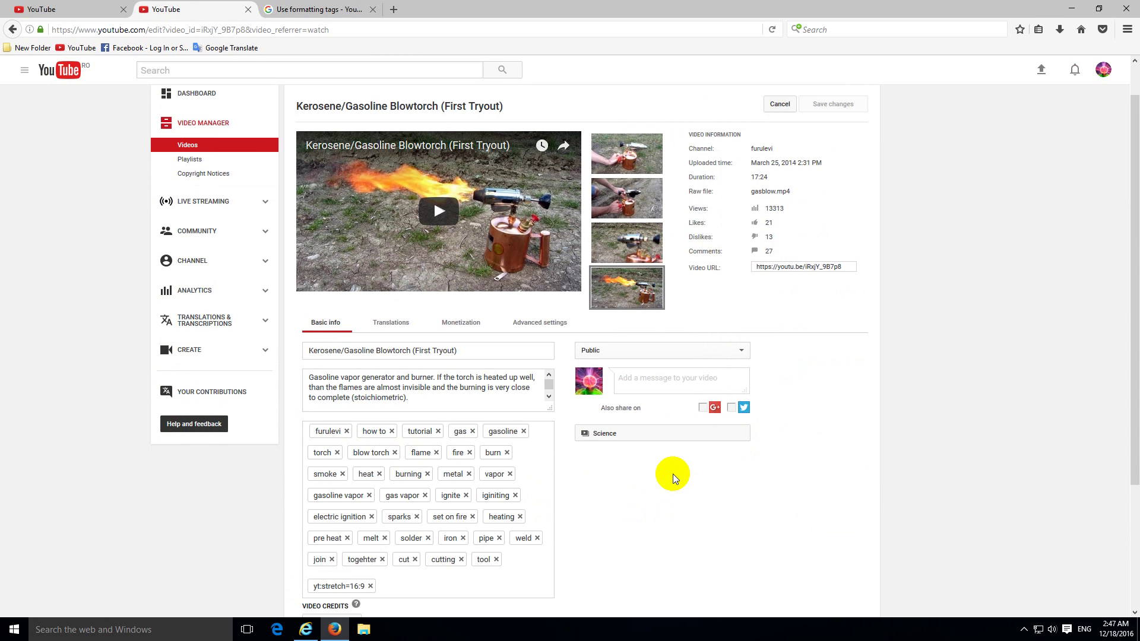
{"action": "scroll", "coordinate": [673, 487], "scroll_direction": "down", "scroll_amount": 3}
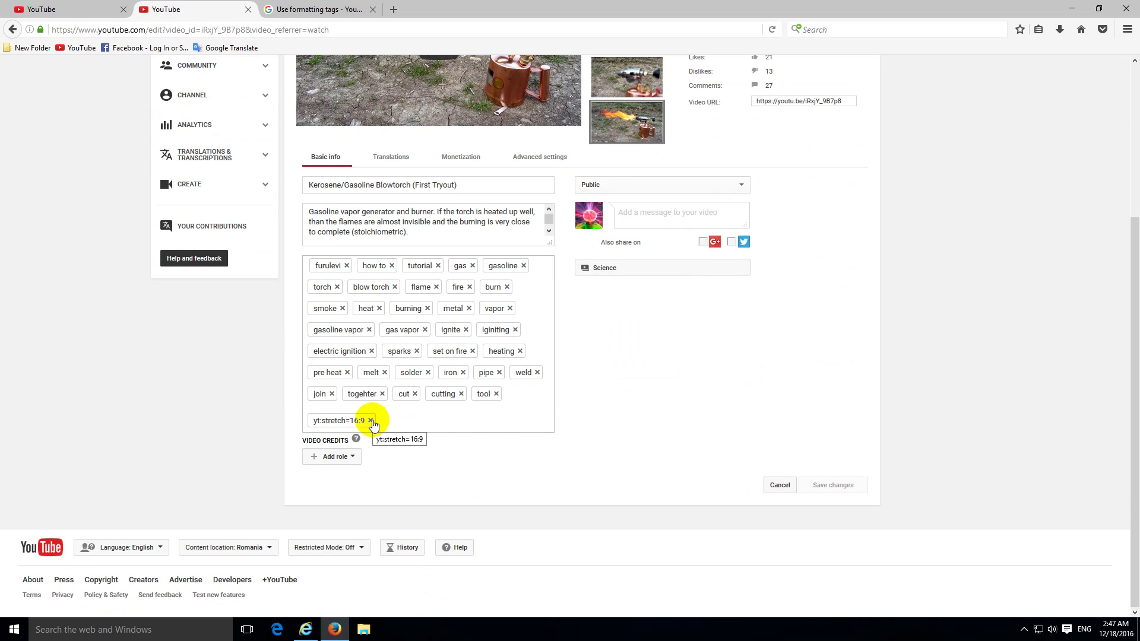
{"action": "left_click", "coordinate": [371, 421]}
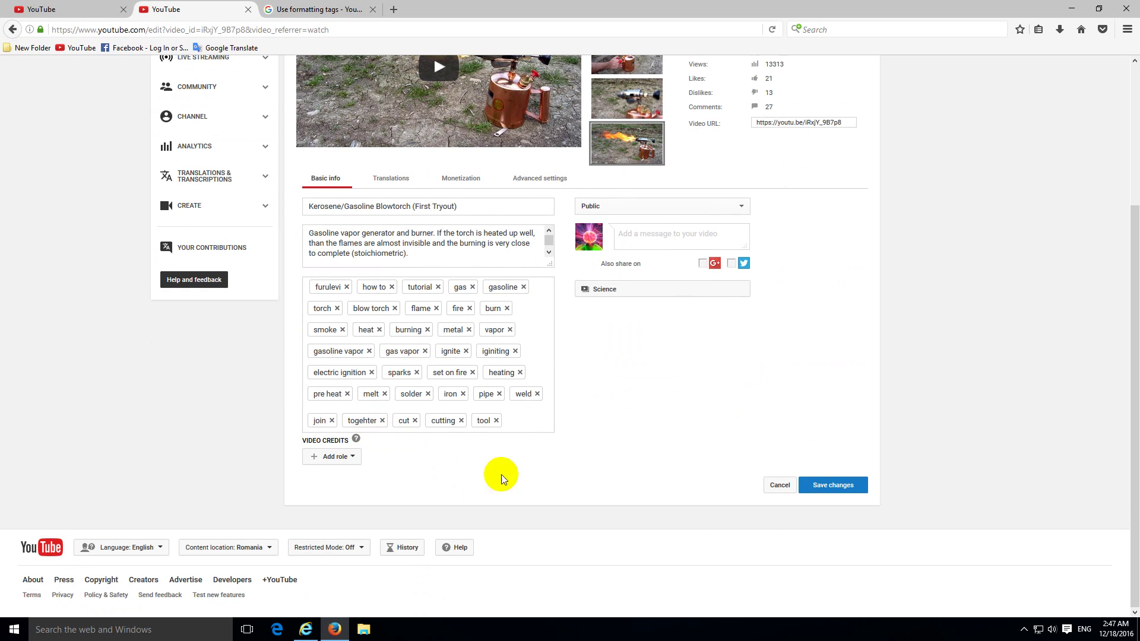
{"action": "right_click", "coordinate": [512, 420]}
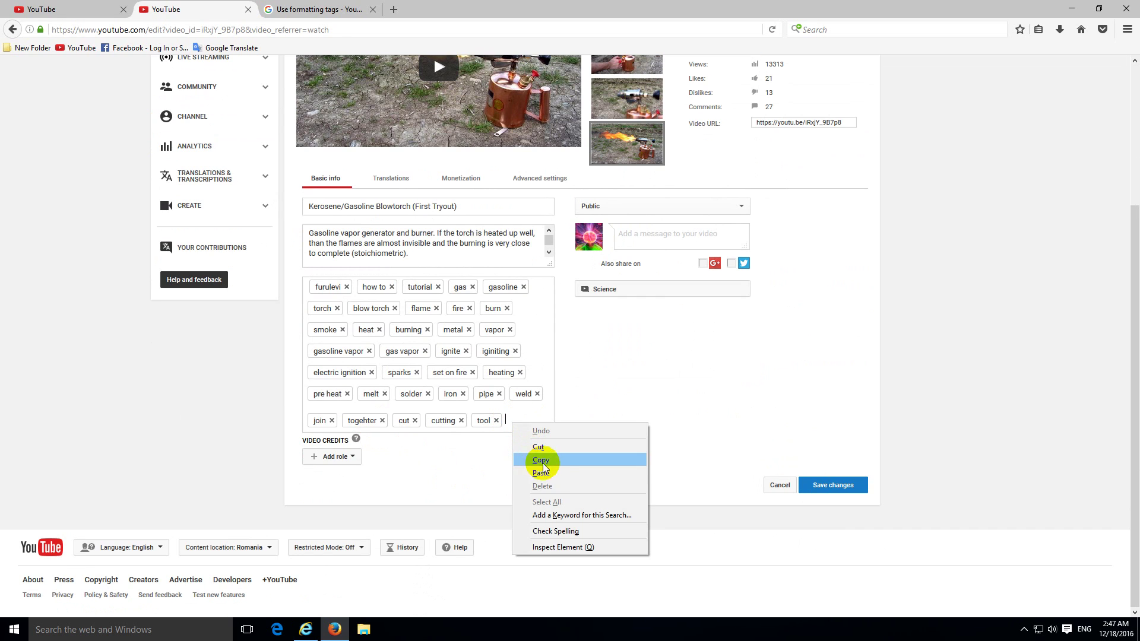
{"action": "left_click", "coordinate": [564, 474]}
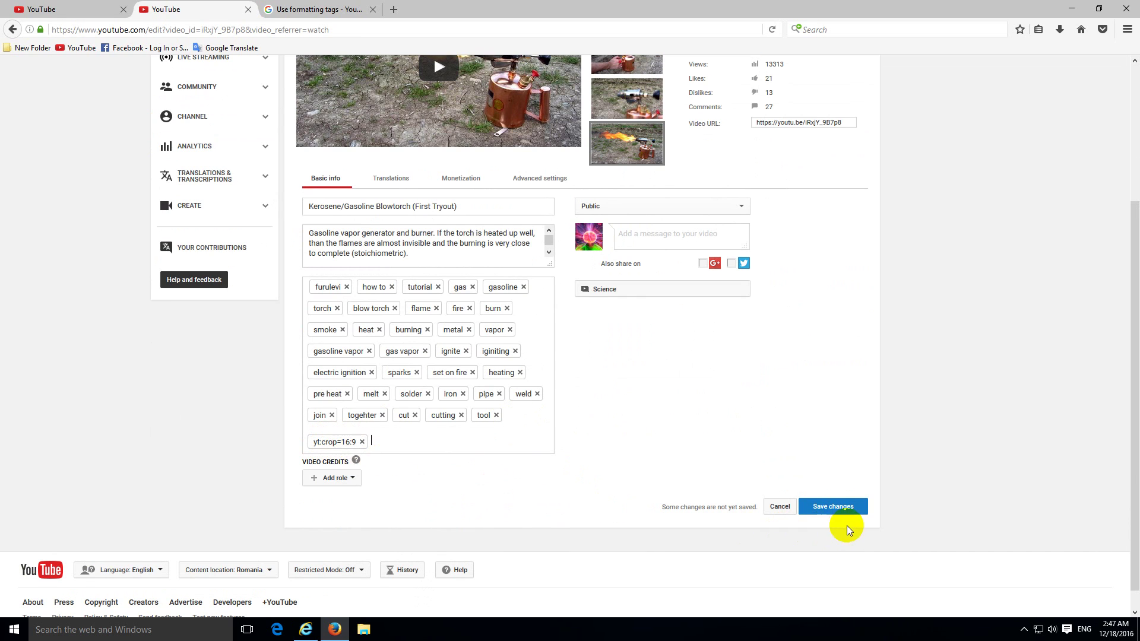
{"action": "left_click", "coordinate": [831, 511]}
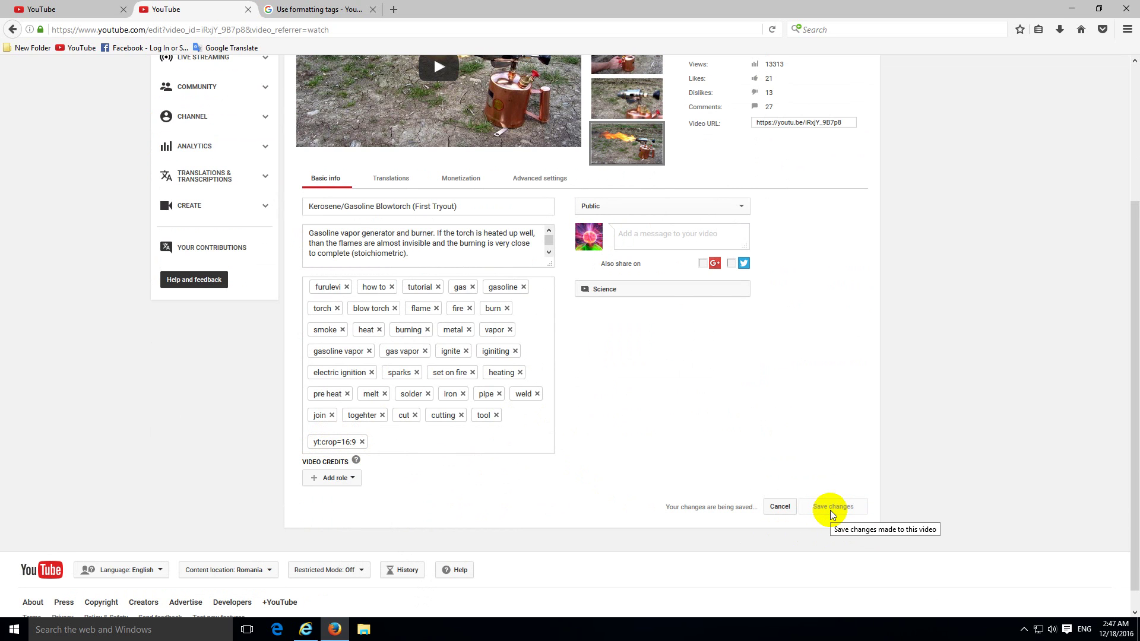
{"action": "scroll", "coordinate": [743, 475], "scroll_direction": "up", "scroll_amount": 3}
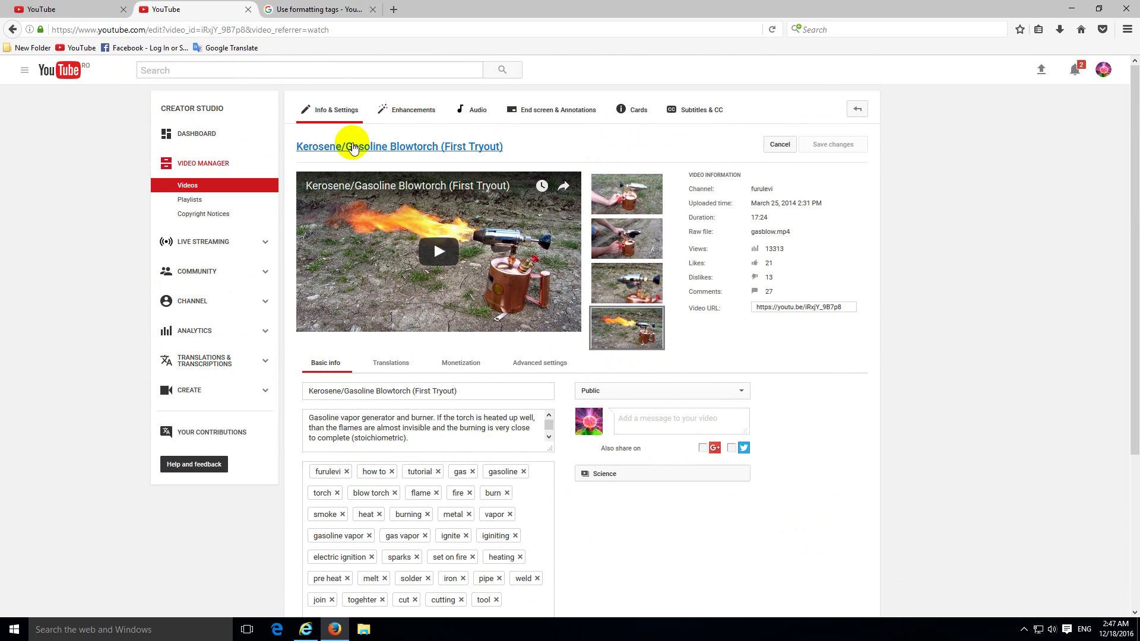
Play the blowtorch video on its watch page to check the crop, then revisit the tags article
{"action": "left_click", "coordinate": [407, 148]}
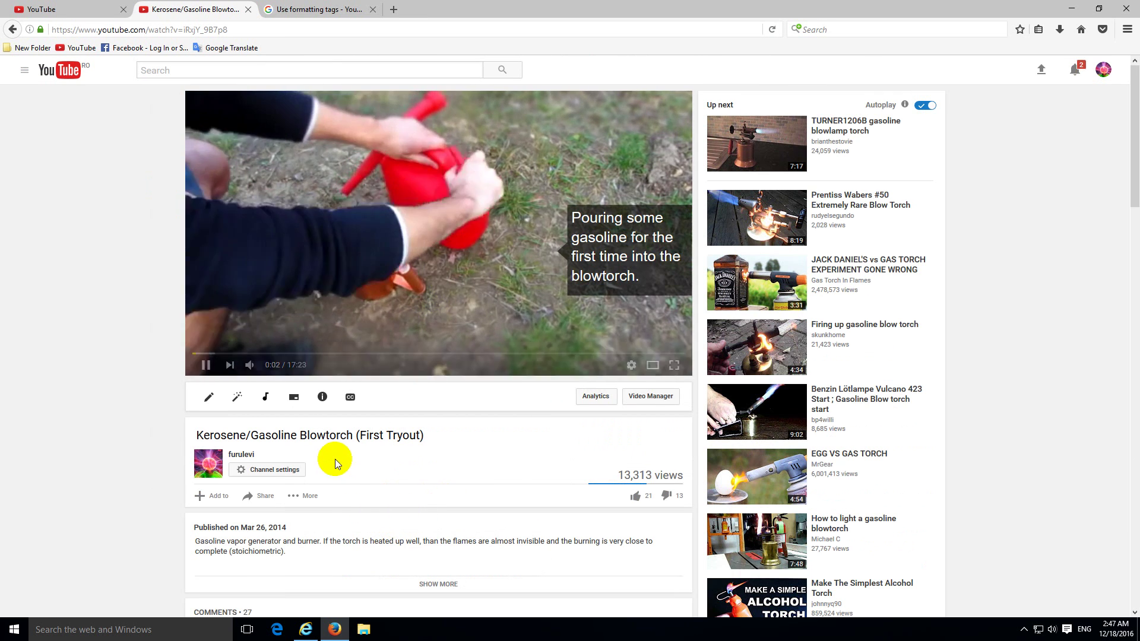
{"action": "left_click", "coordinate": [211, 459]}
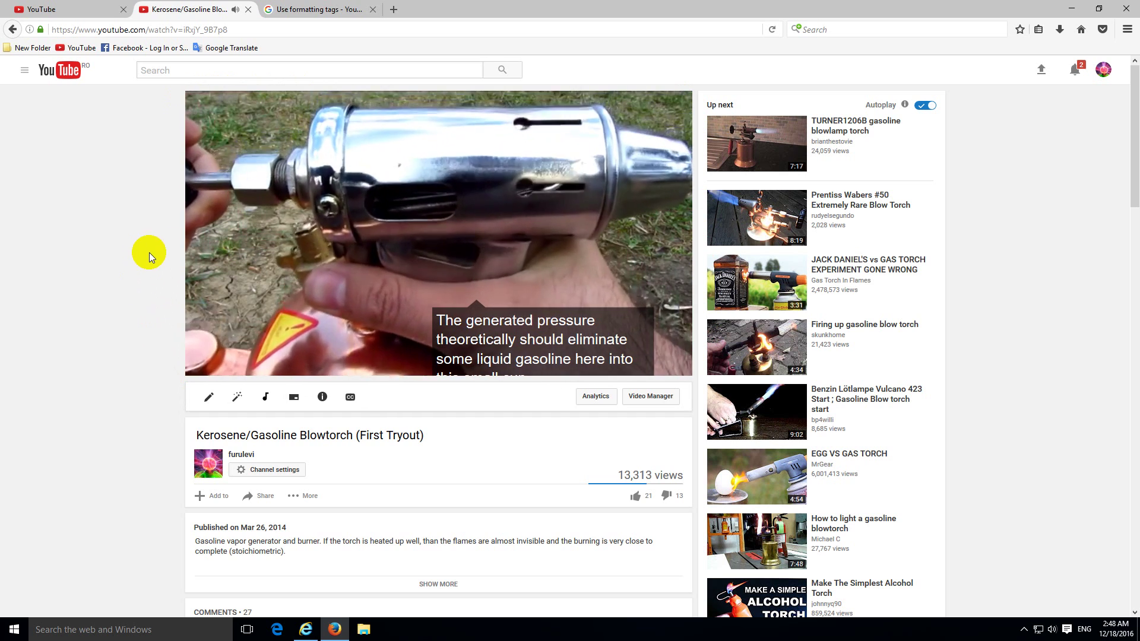
{"action": "left_click", "coordinate": [312, 10]}
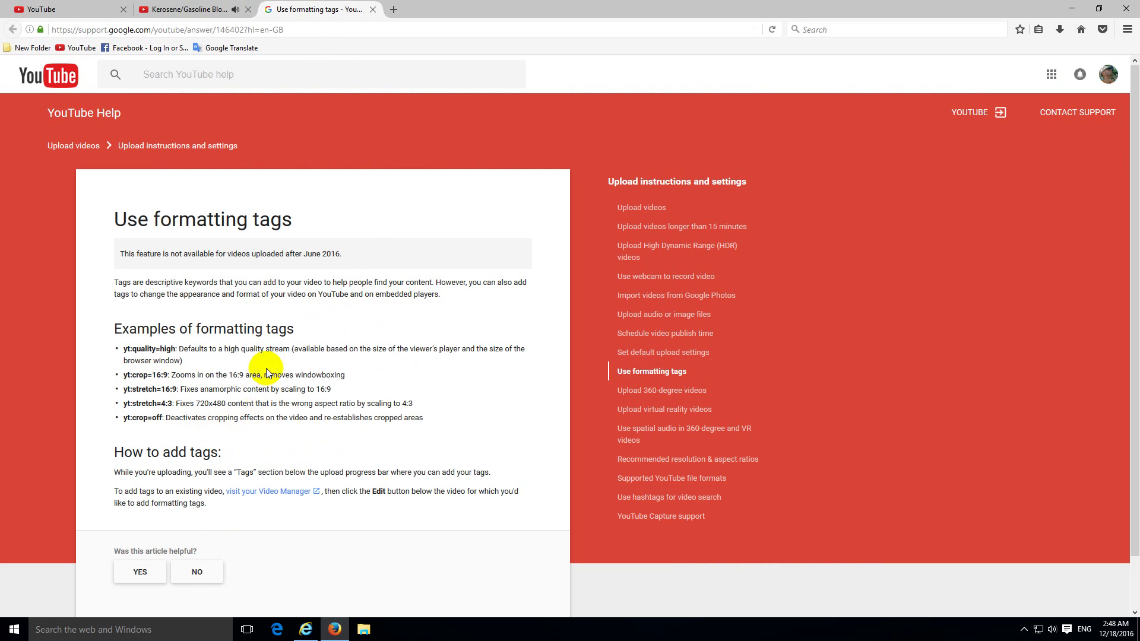
Switch back to the Kerosene/Gasoline Blowtorch tab to view the cropped 16:9 video
{"action": "left_click", "coordinate": [185, 11]}
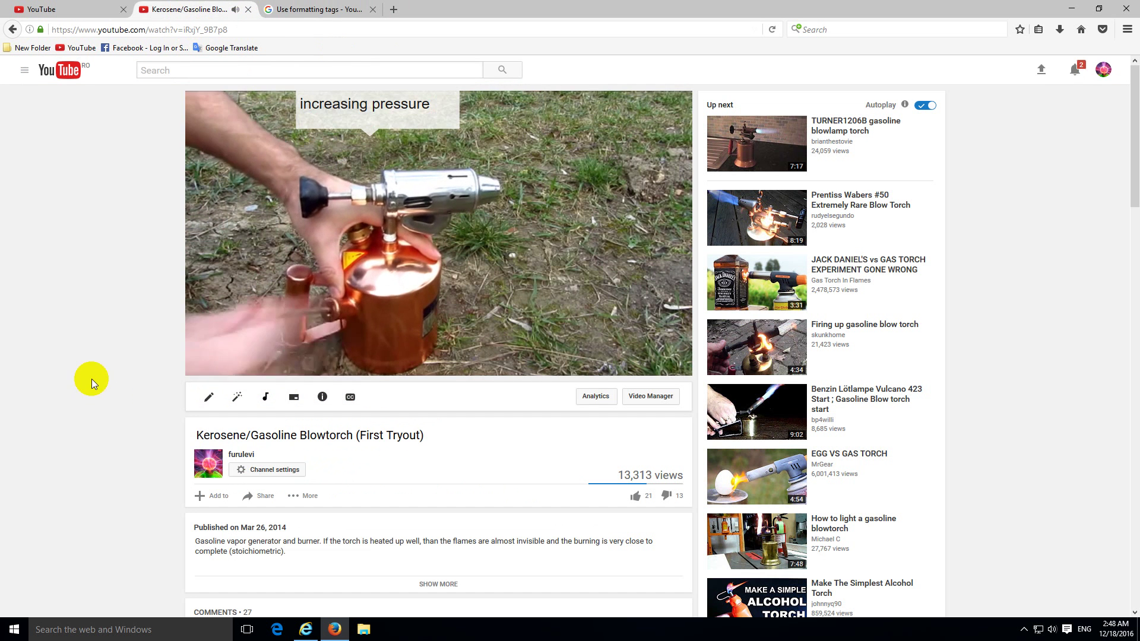